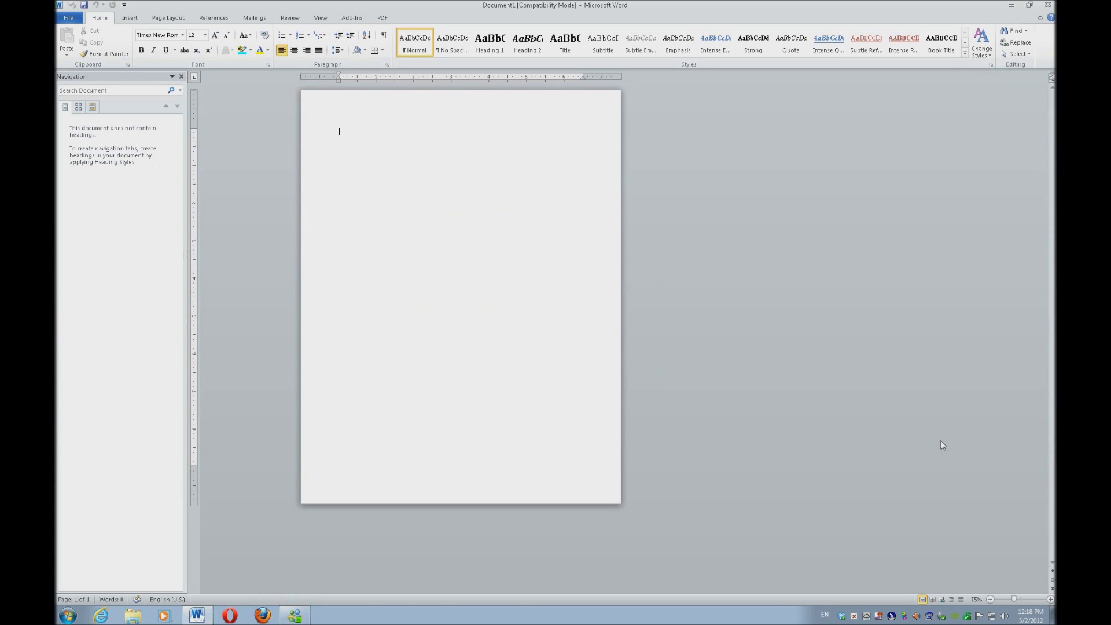
Step: Zoom the page to 200% and generate three sample paragraphs with =rand()
{"action": "key", "text": "alt+w"}
{"action": "key", "text": "q"}
{"action": "key", "text": "Return"}
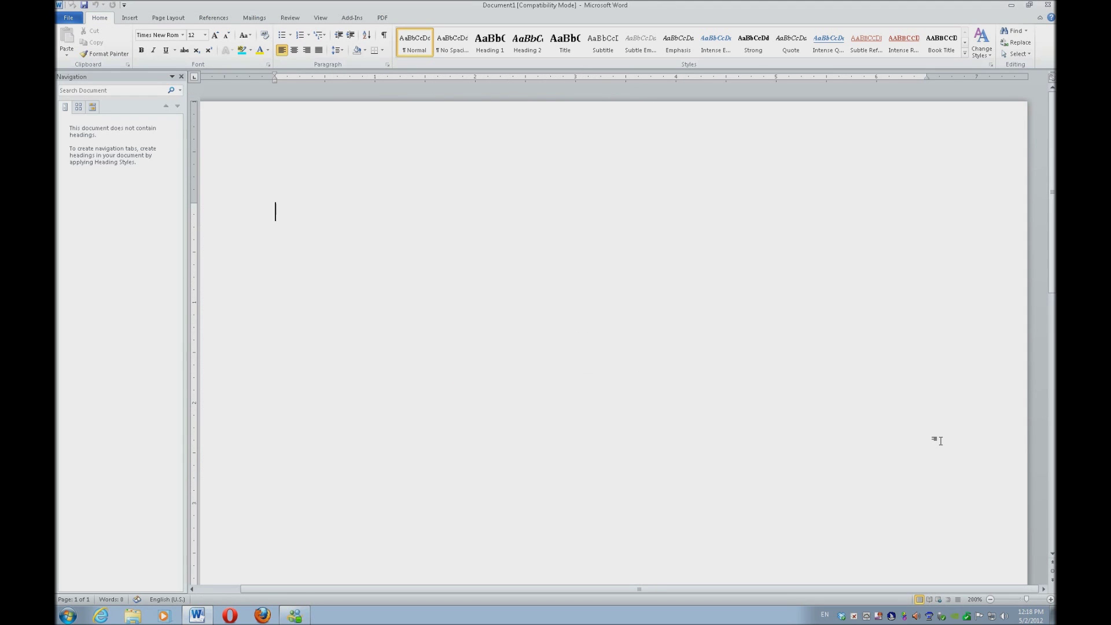
{"action": "type", "text": "=rand()"}
{"action": "key", "text": "Return"}
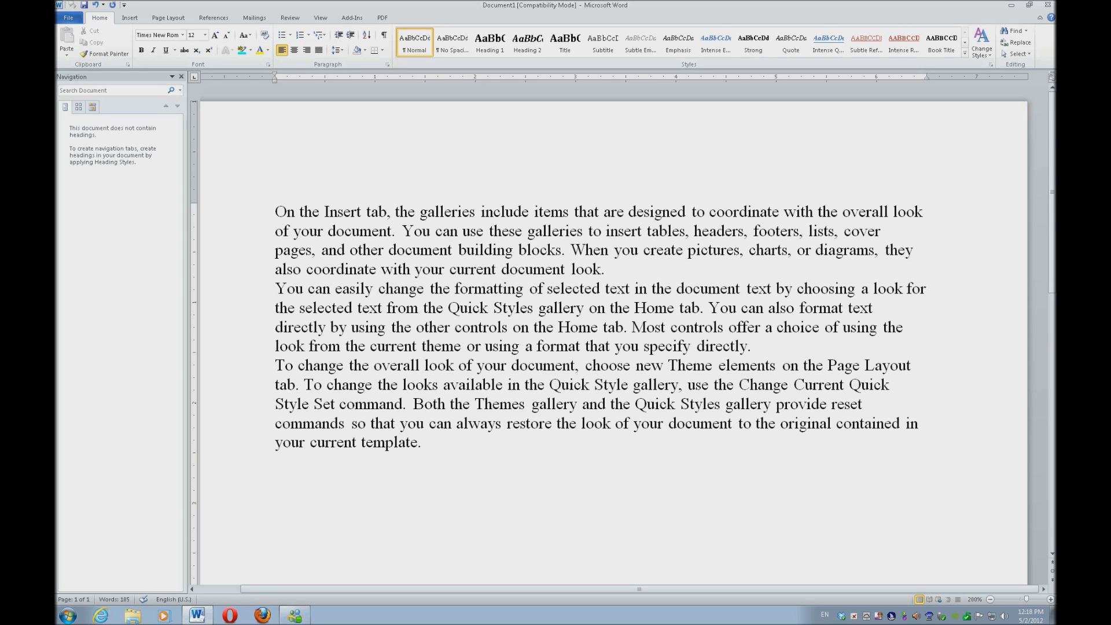
{"action": "key", "text": "alt+f"}
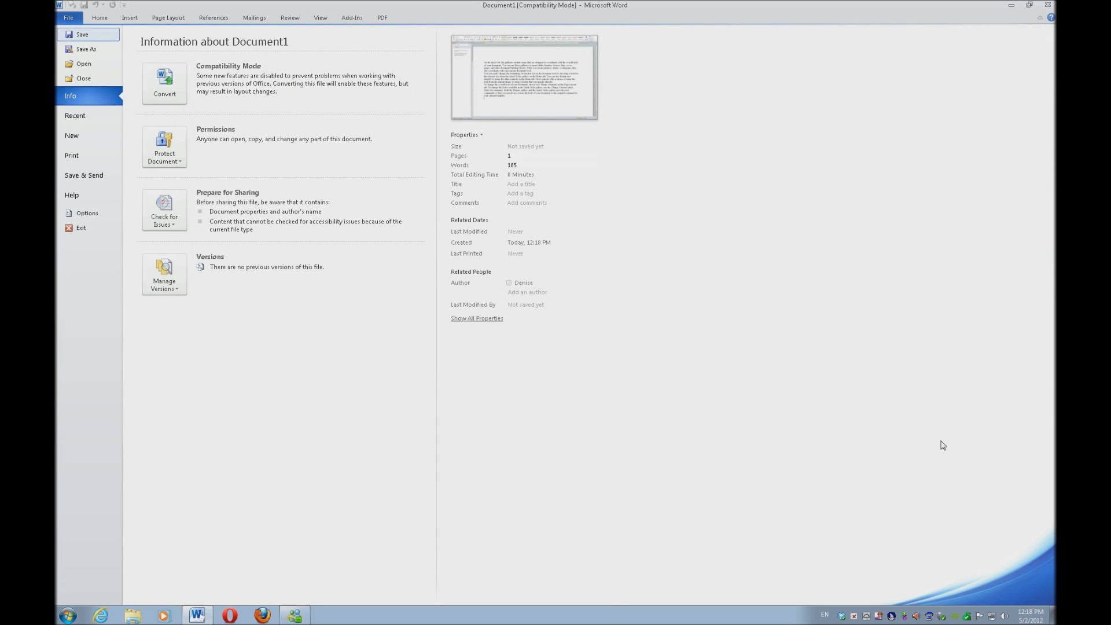
Step: Show the Save & Send screen with Send Using E-mail selected
{"action": "key", "text": "d"}
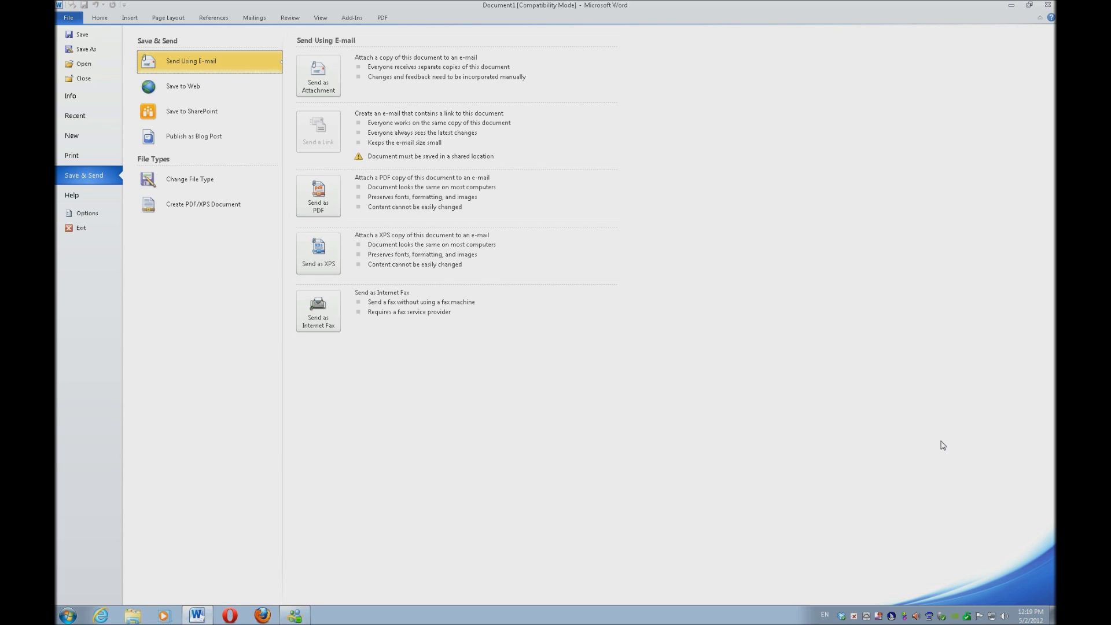
Step: Send the document as an attachment, addressed to the autocompleted recipient
{"action": "key", "text": "Escape"}
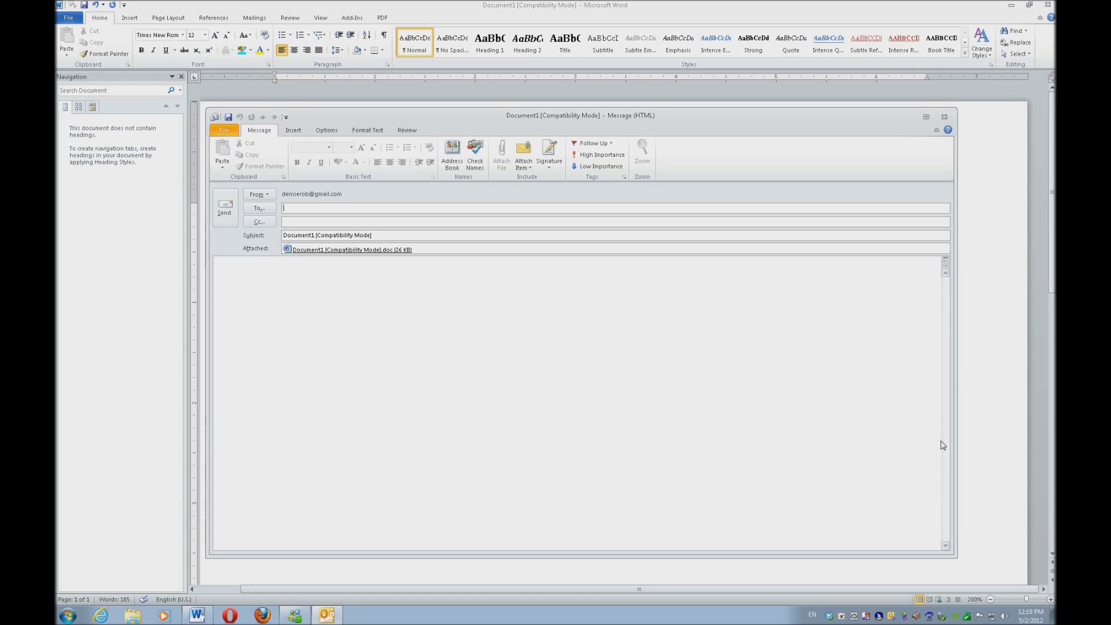
{"action": "type", "text": "denise"}
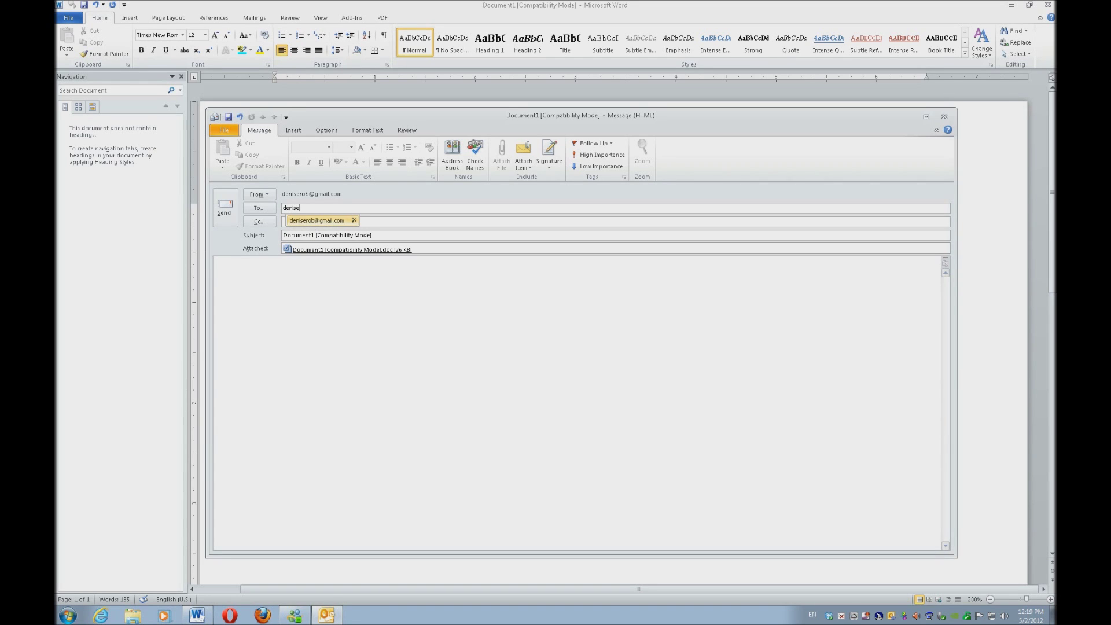
{"action": "key", "text": "Return"}
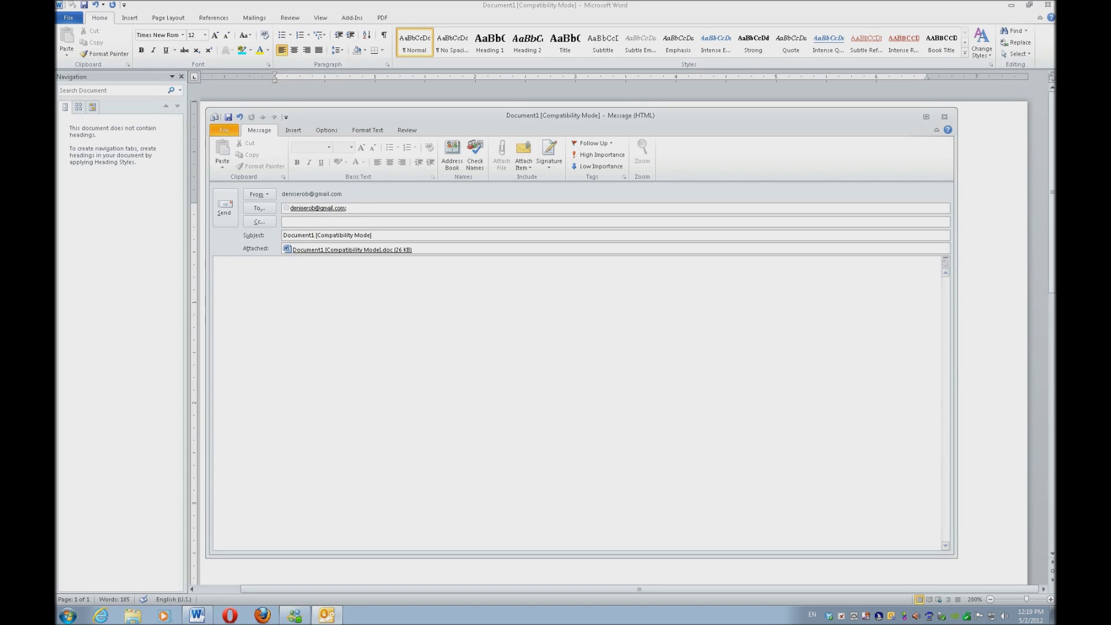
{"action": "key", "text": "Tab"}
Step: Write a greeting, 'Please see attached' and a signature on separate lines, then send
{"action": "left_click", "coordinate": [938, 441]}
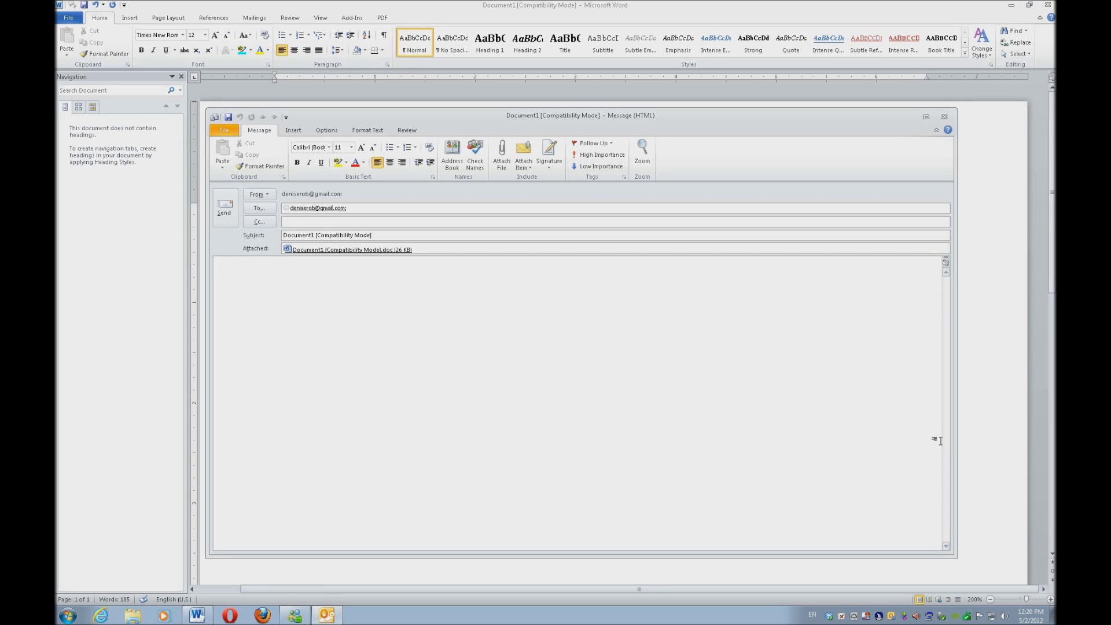
{"action": "type", "text": "Dear TEacher"}
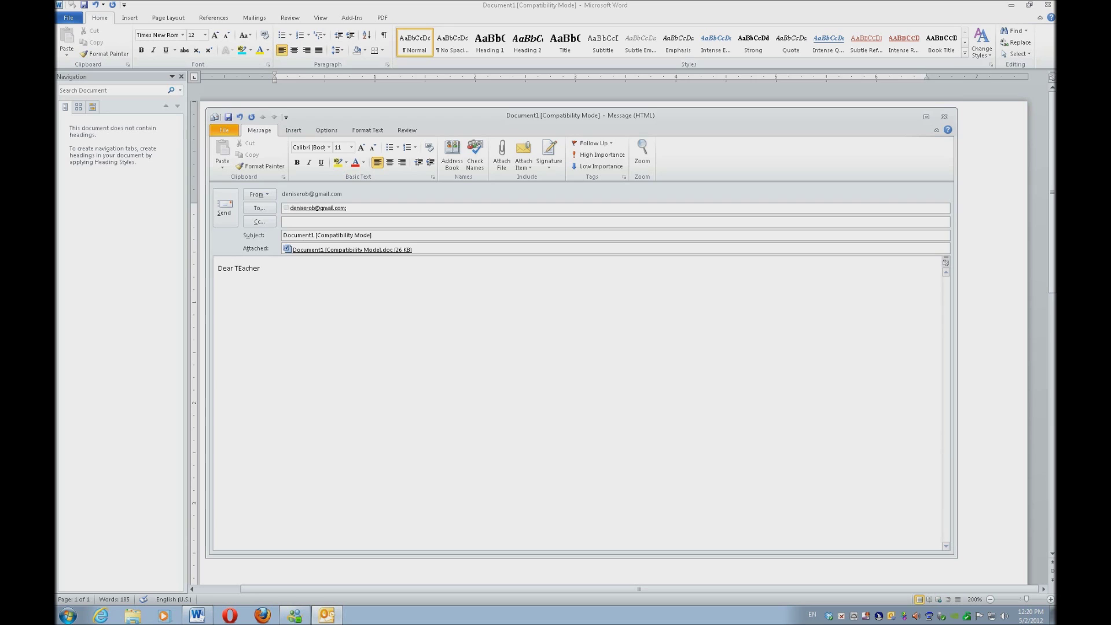
{"action": "key", "text": "Return"}
{"action": "type", "text": "Please see att"}
{"action": "type", "text": "ached"}
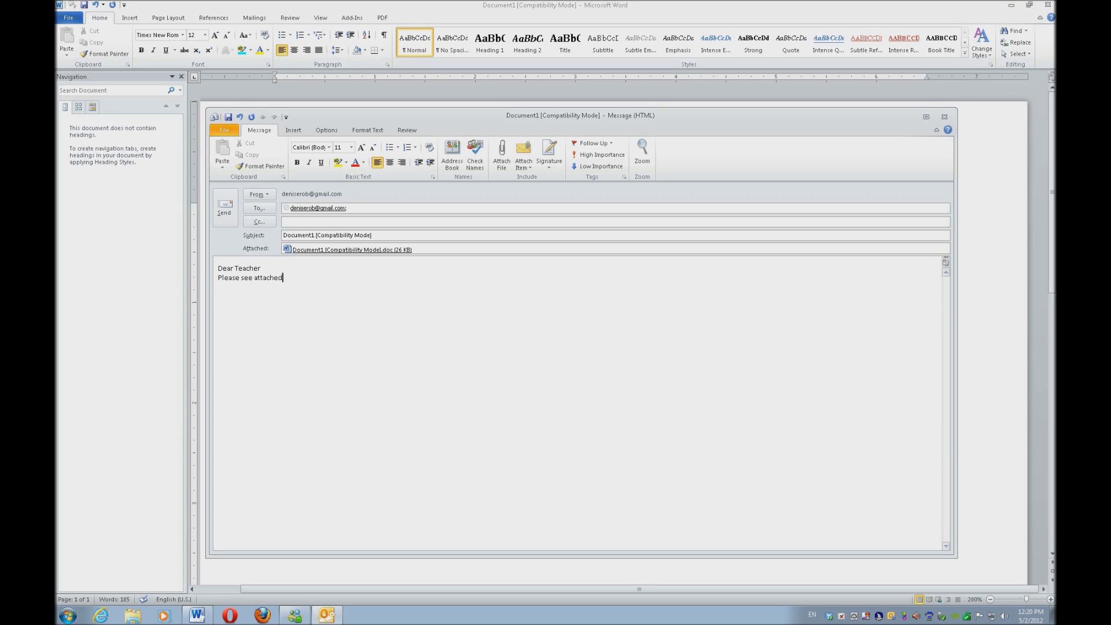
{"action": "key", "text": "Return"}
{"action": "type", "text": "Denise"}
{"action": "key", "text": "alt+s"}
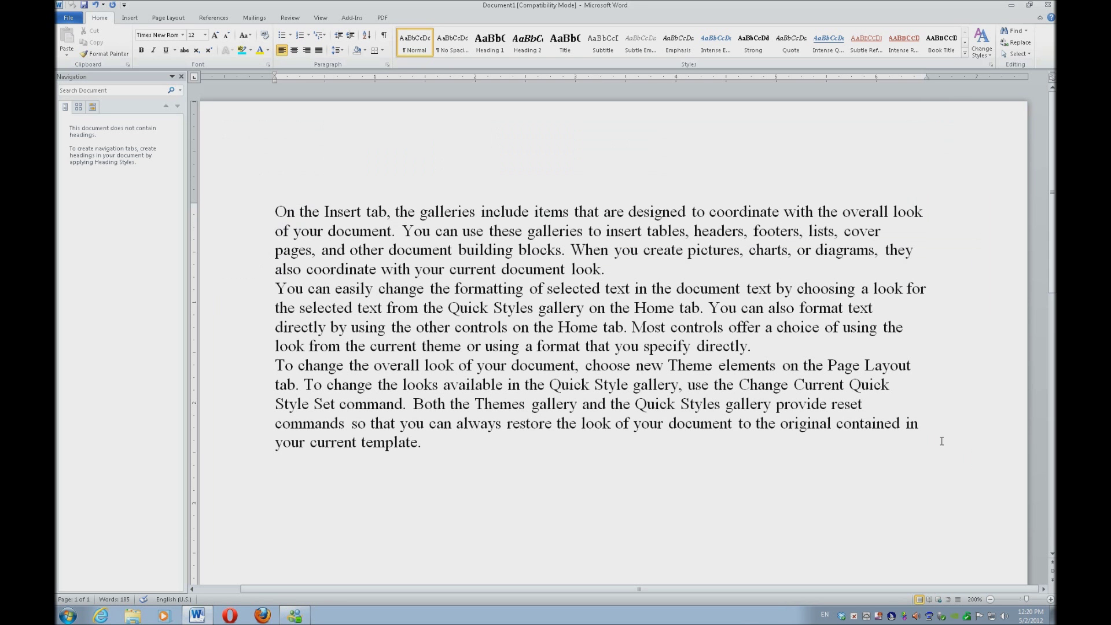